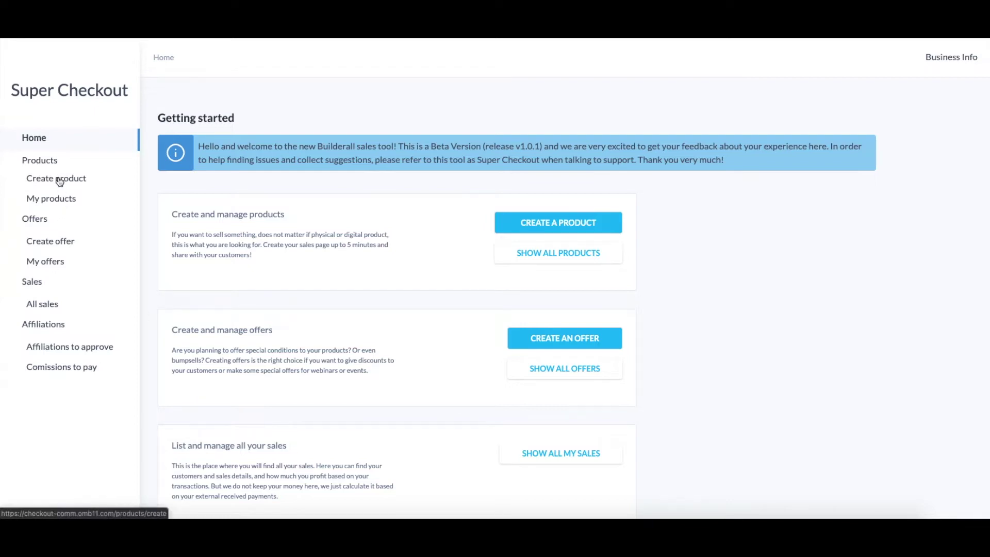
Open the sdfgfd product for editing and advance to its pricing settings.
left_click(39, 200)
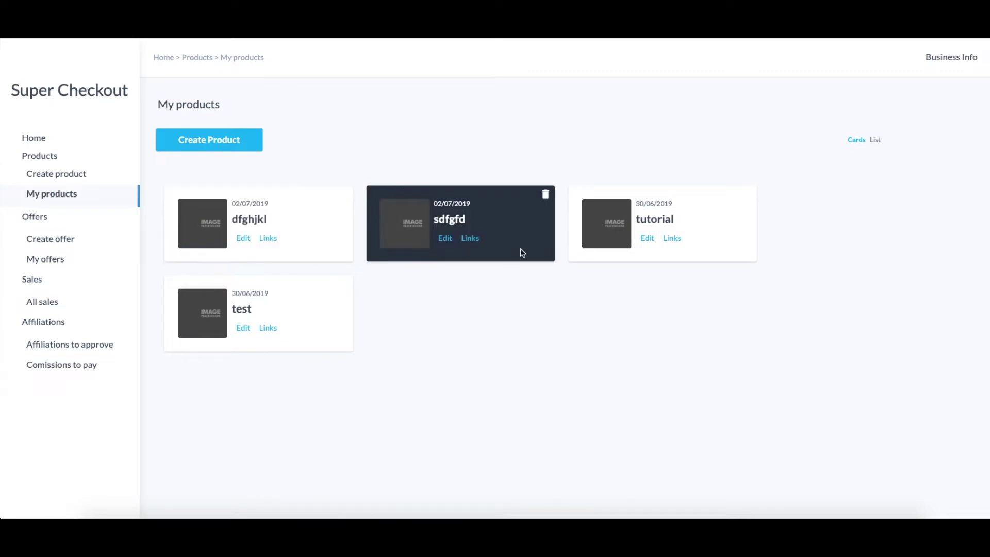
left_click(451, 237)
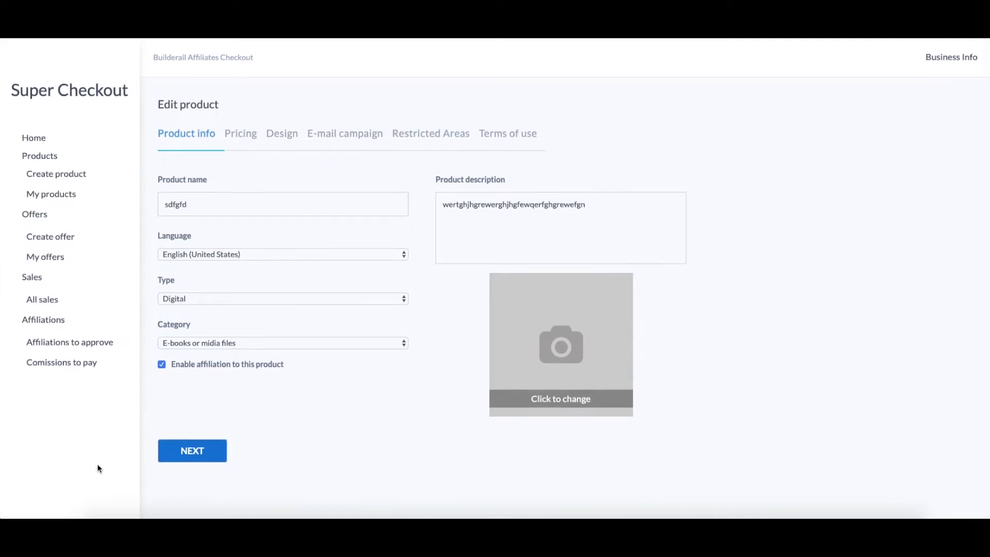
left_click(192, 451)
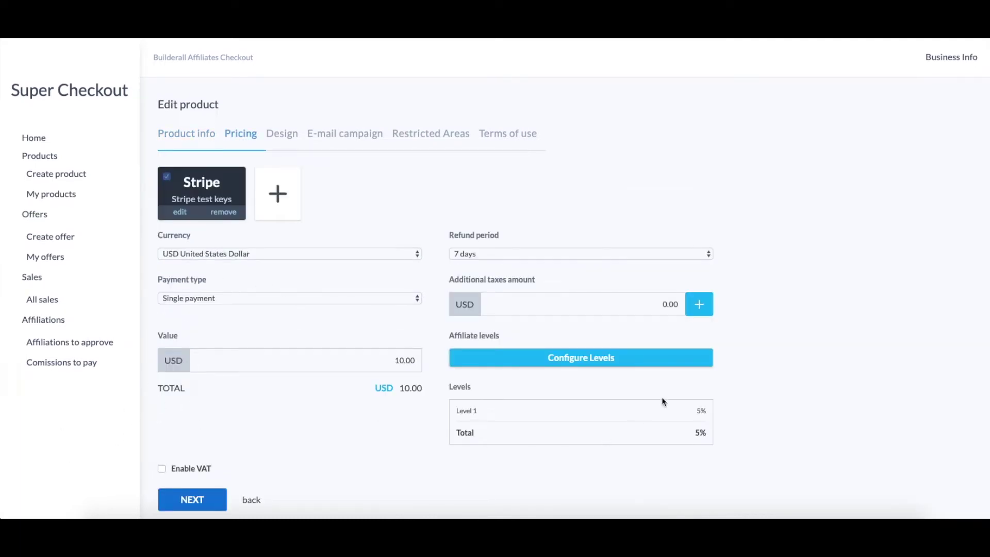
Add a second affiliate level with a 10% commission to the sdfgfd product and confirm the levels.
left_click(615, 363)
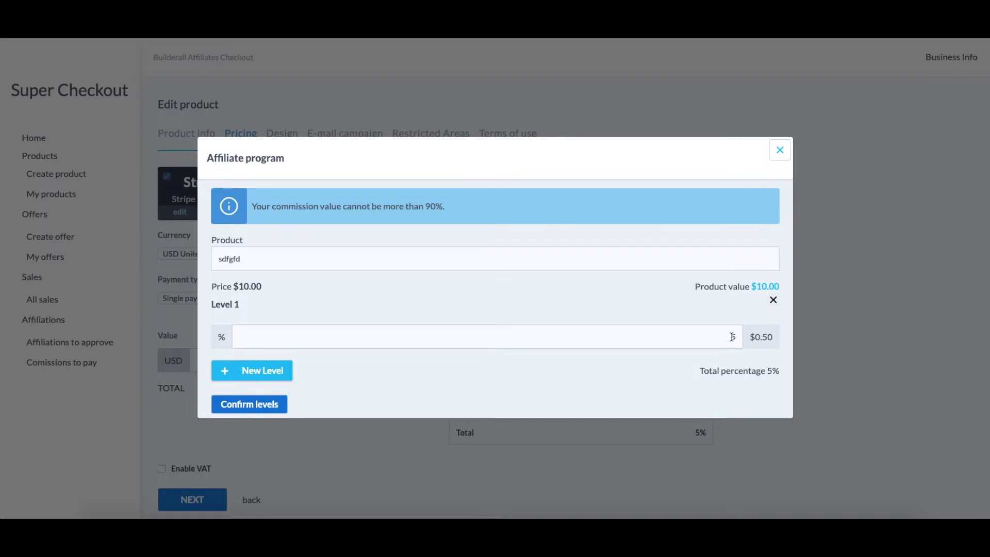
left_click(257, 378)
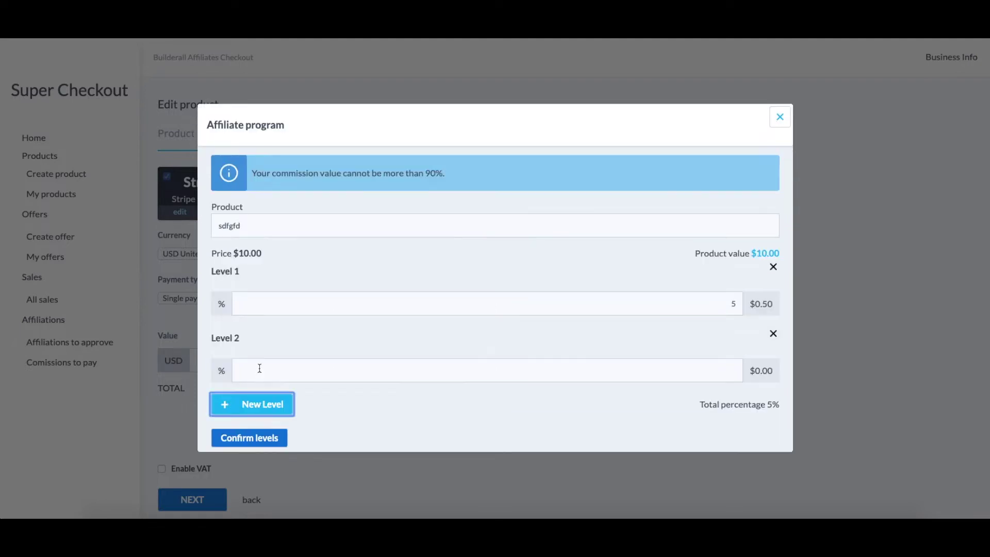
left_click(267, 368)
type("10")
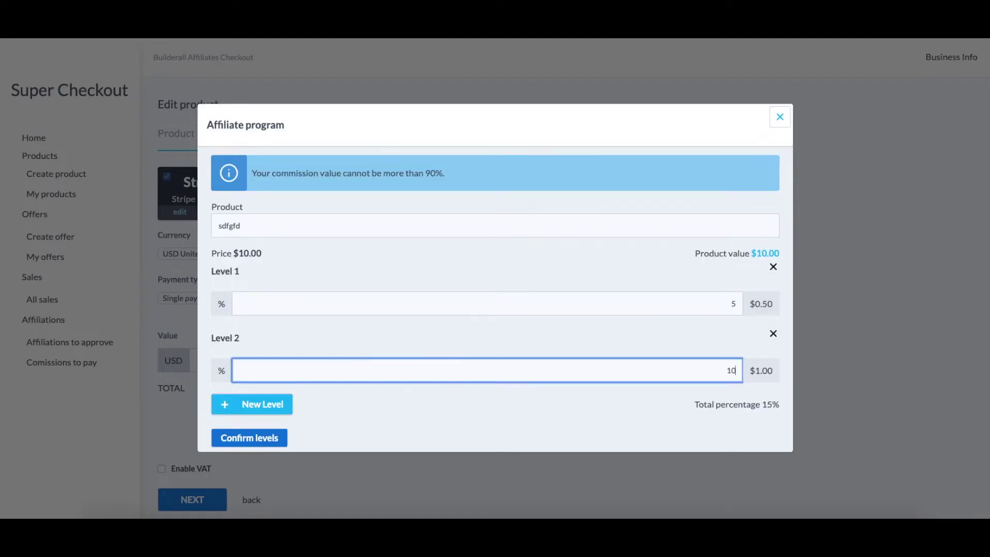
left_click(61, 410)
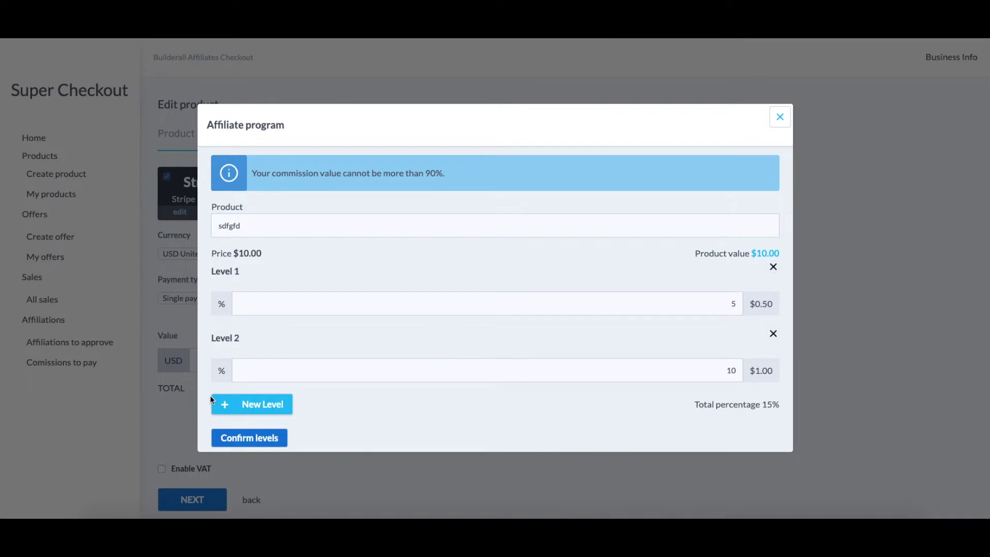
left_click(267, 438)
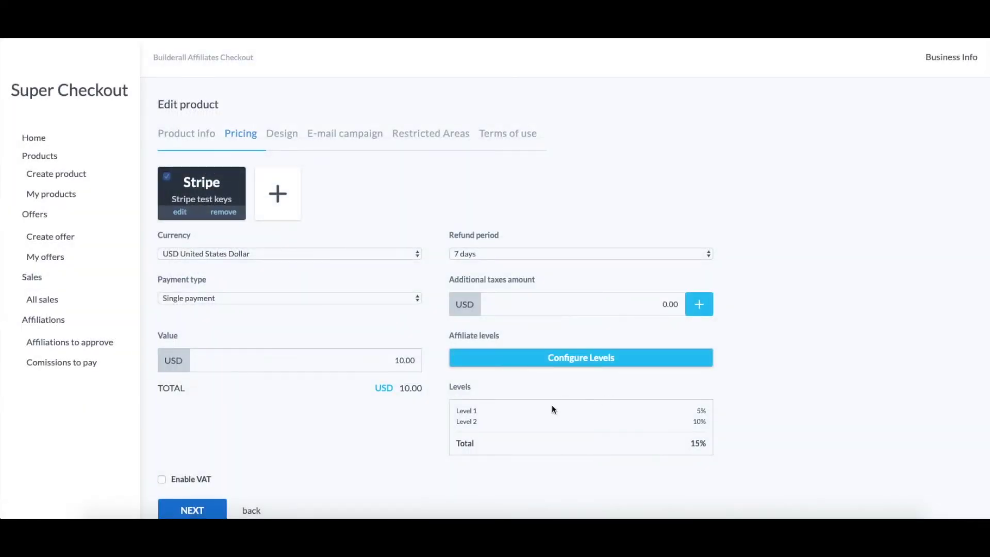
Keep the existing design, e-mail campaign, restricted area and terms of use settings and finish saving the sdfgfd product.
scroll(552, 406, "down", 1)
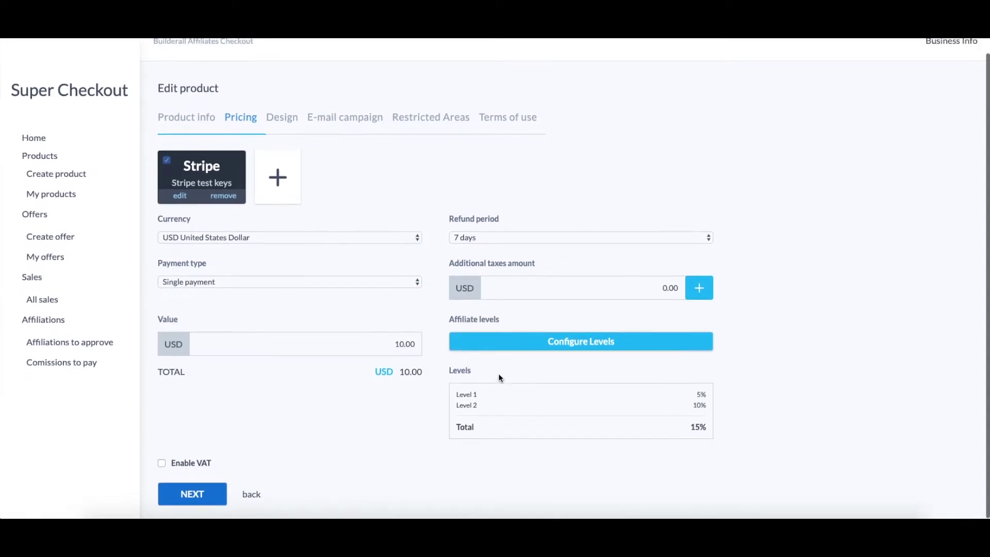
left_click(201, 494)
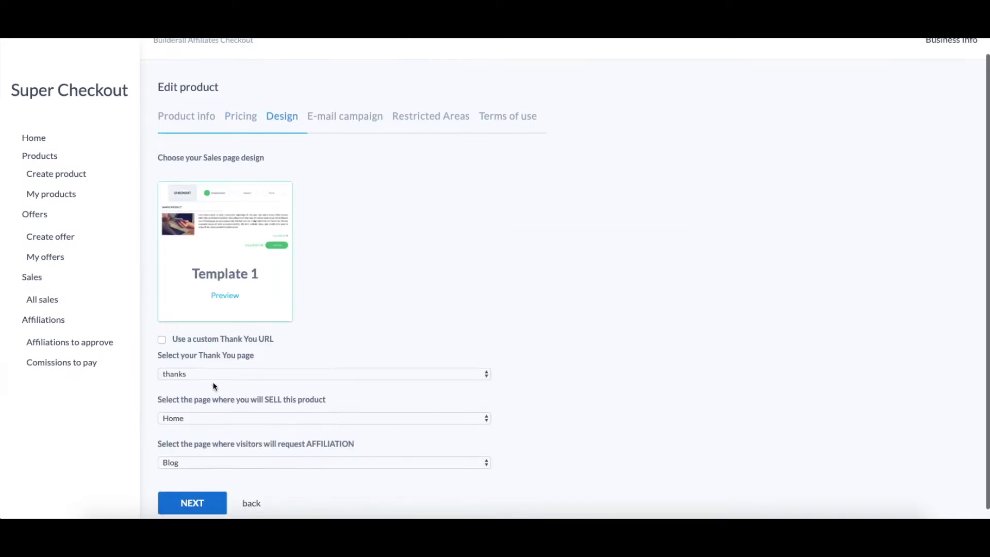
left_click(206, 504)
left_click(222, 247)
left_click(214, 280)
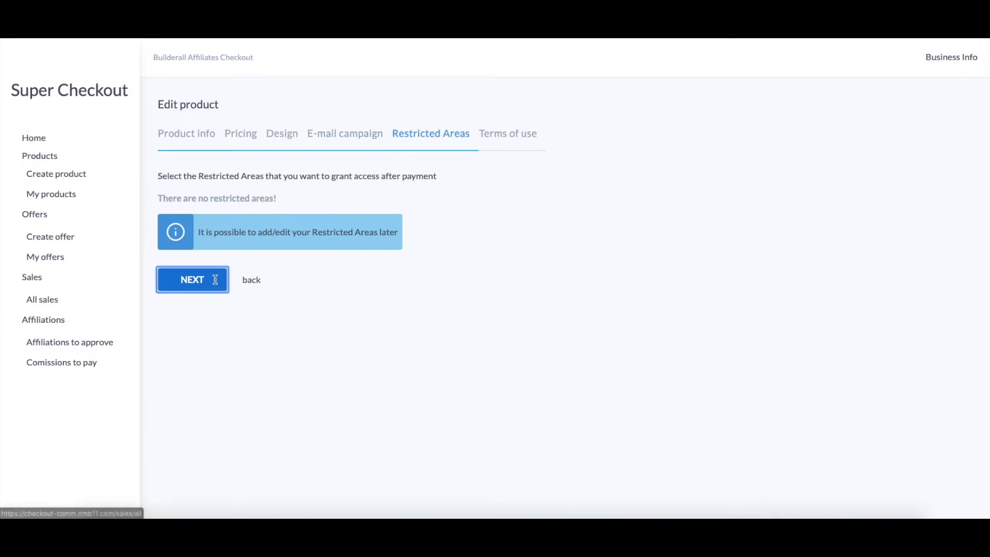
left_click(188, 420)
left_click(231, 457)
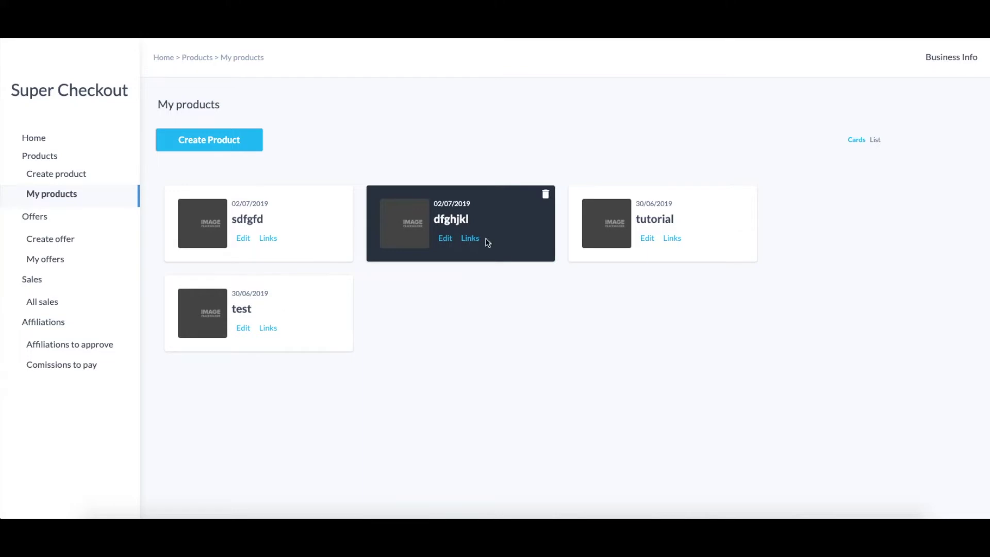
Examine the dfghjkl product's links, including its sales, affiliation and thank you pages and checkout URL, and close the overview.
left_click(467, 242)
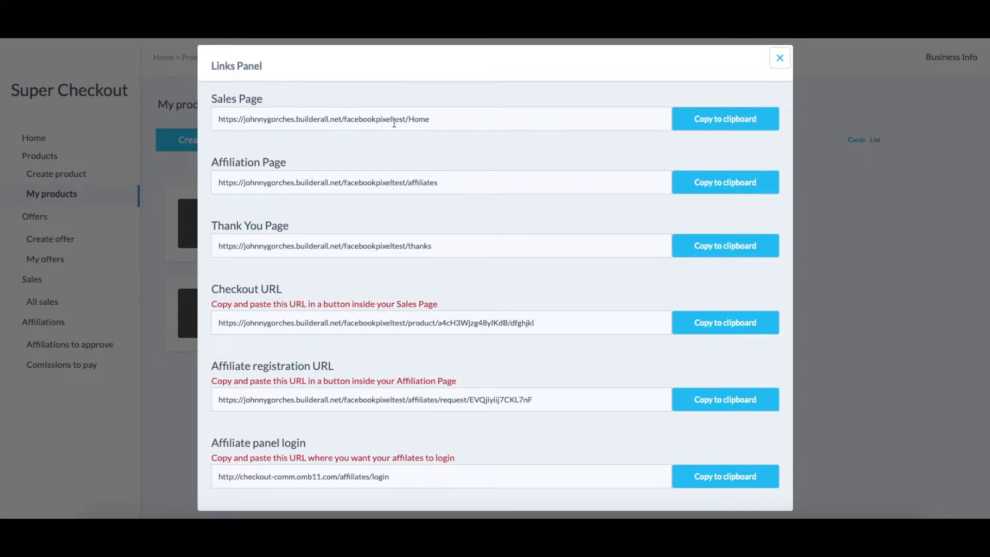
triple_click(420, 119)
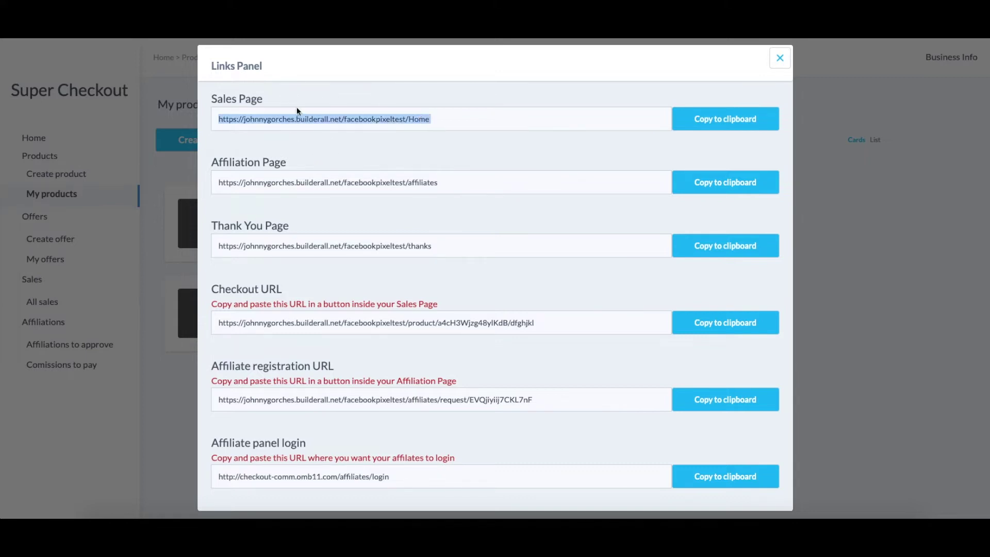
double_click(345, 182)
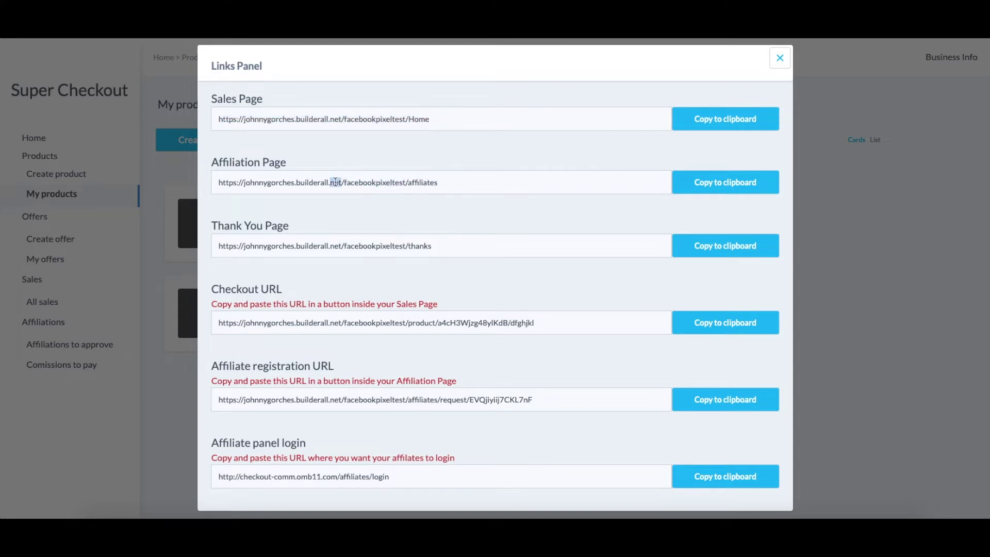
triple_click(335, 182)
double_click(412, 182)
left_click(407, 242)
left_click_drag(219, 322, 561, 329)
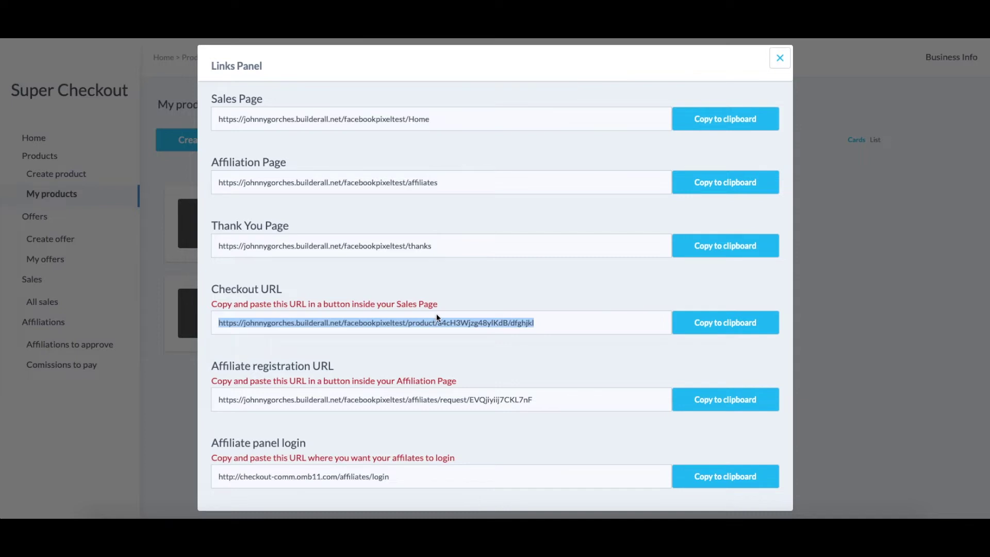
left_click(411, 349)
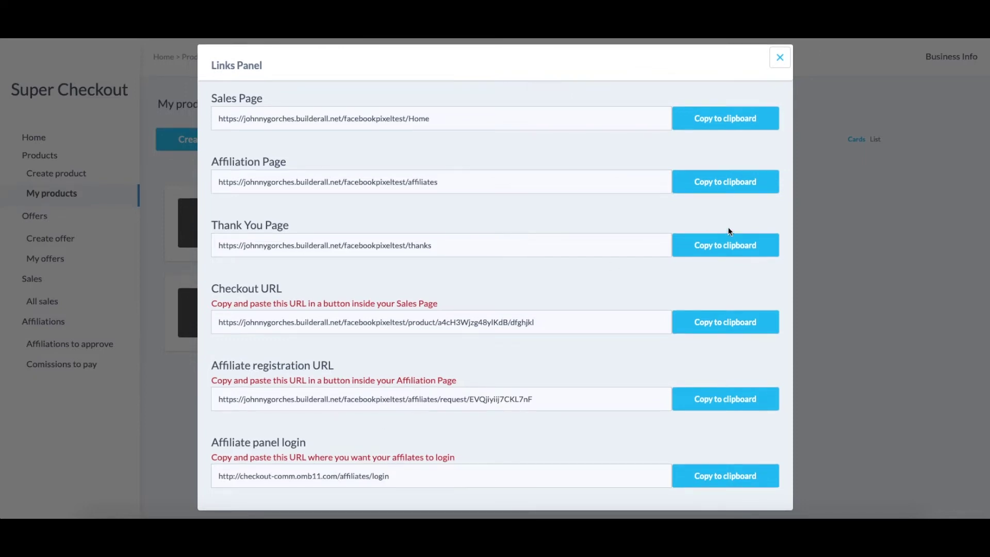
left_click(780, 60)
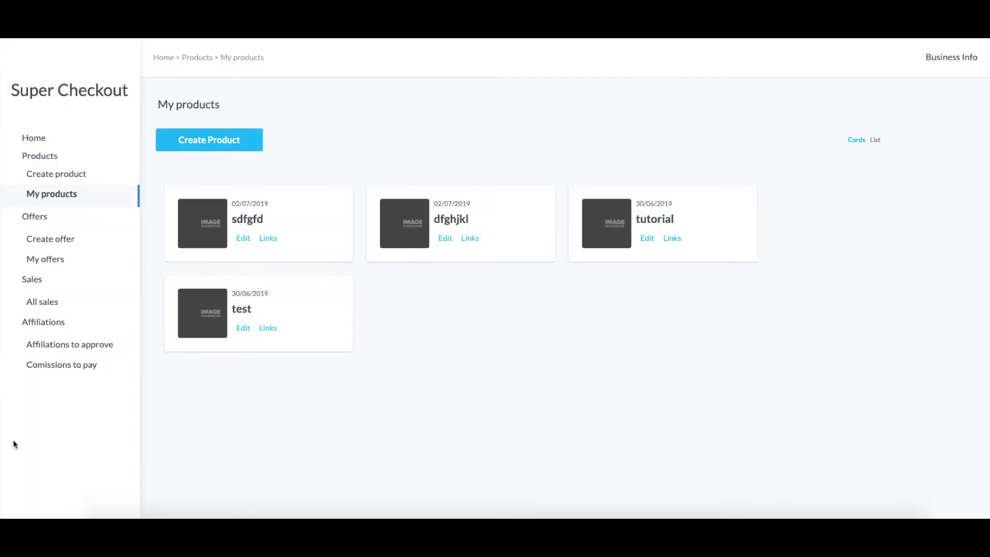
Review the affiliations awaiting approval and the affiliate commissions to pay.
left_click(45, 328)
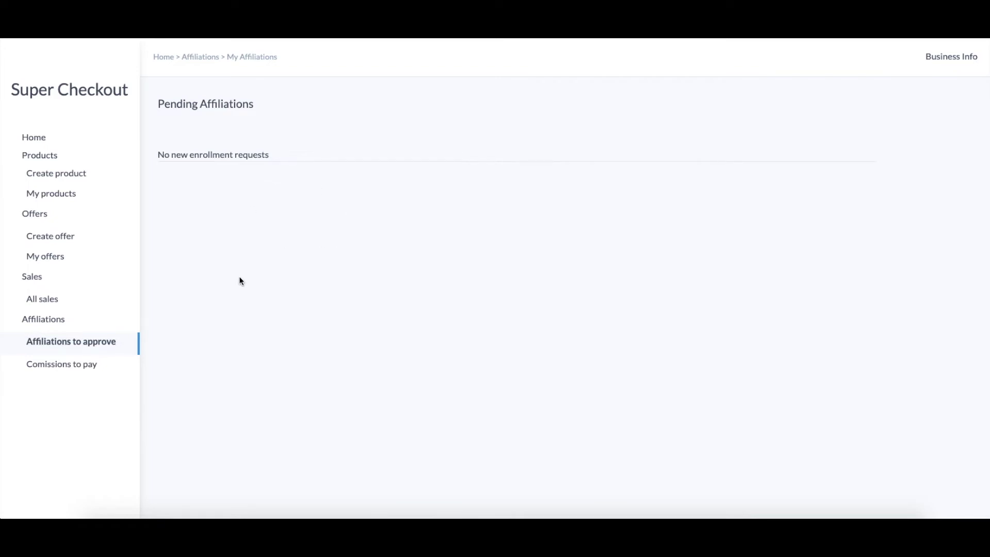
left_click(55, 365)
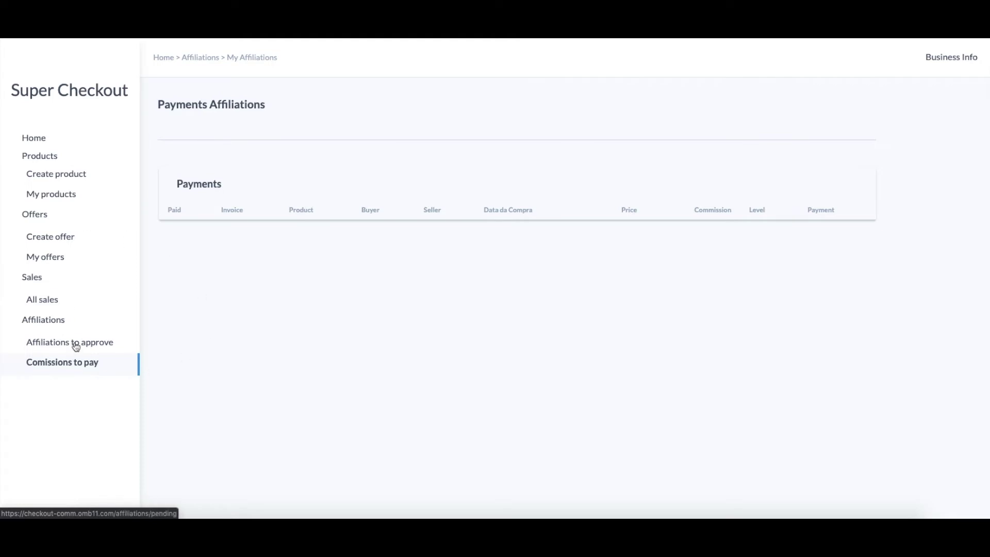
Copy the checkout URL from the dfghjkl product's links.
left_click(51, 194)
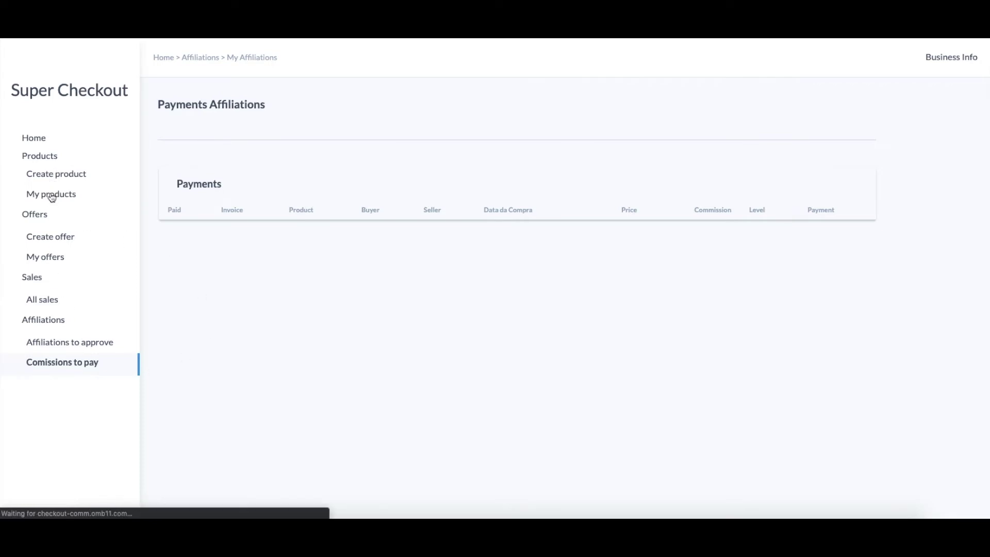
left_click(474, 238)
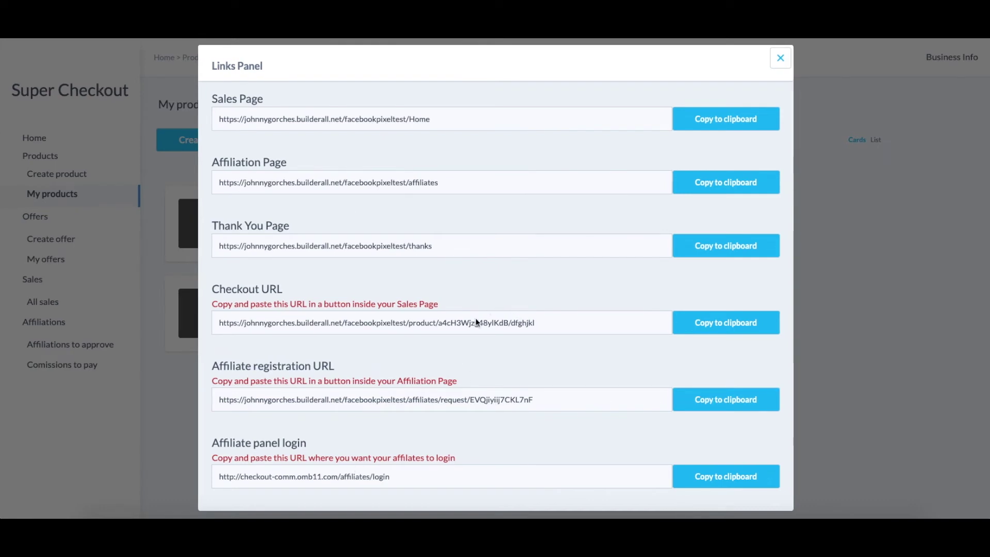
left_click(713, 325)
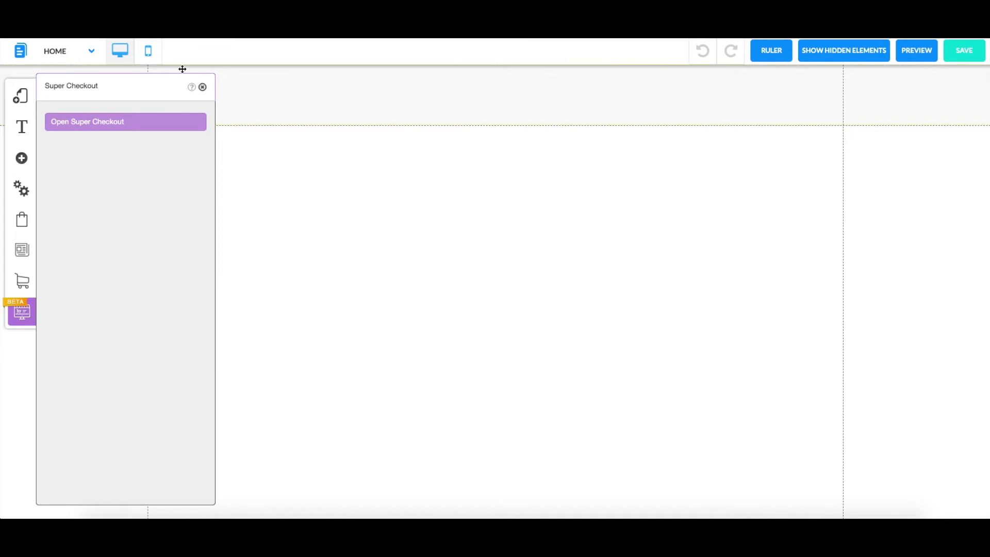
Switch to the website builder and add the blue-outlined BUY NOW button to the Home page.
left_click(202, 86)
left_click(22, 158)
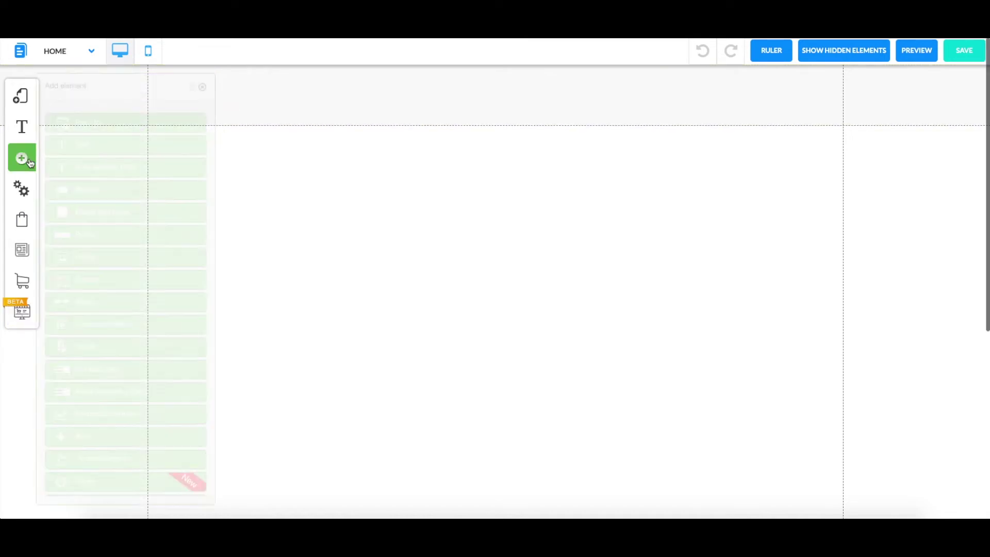
left_click(102, 239)
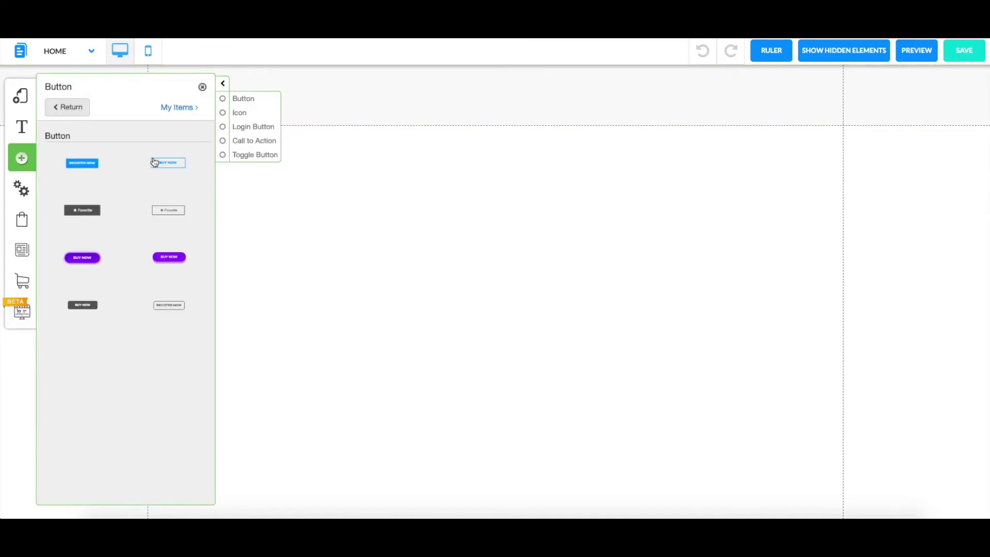
left_click(166, 162)
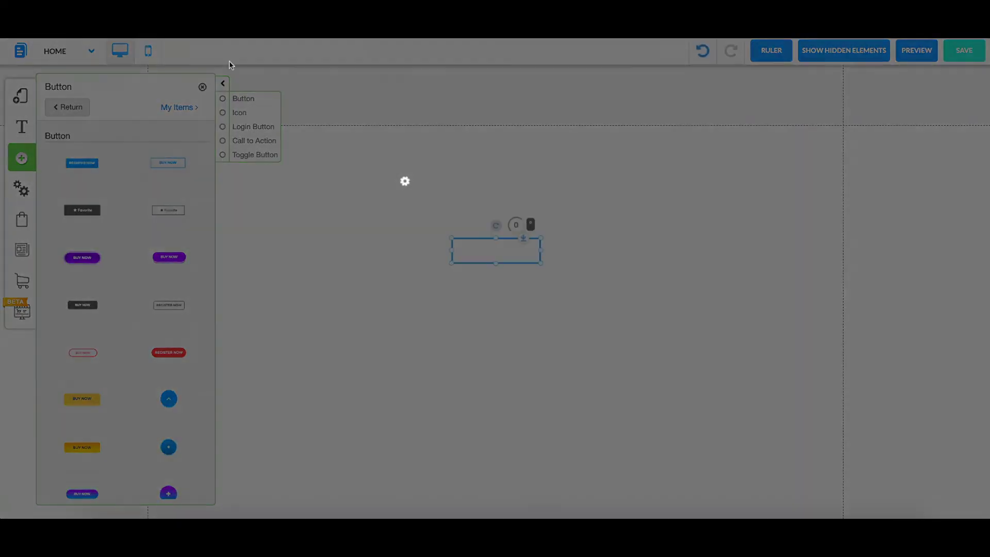
left_click(223, 83)
Link the BUY NOW button to the copied dfghjkl checkout URL as a web address opening in the same tab.
left_click(511, 271)
left_click(511, 272)
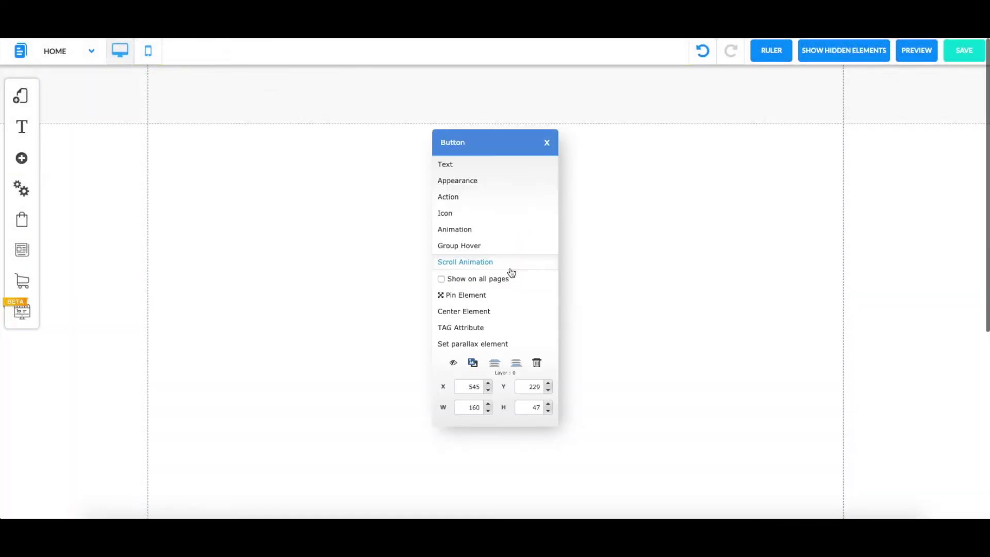
left_click(452, 198)
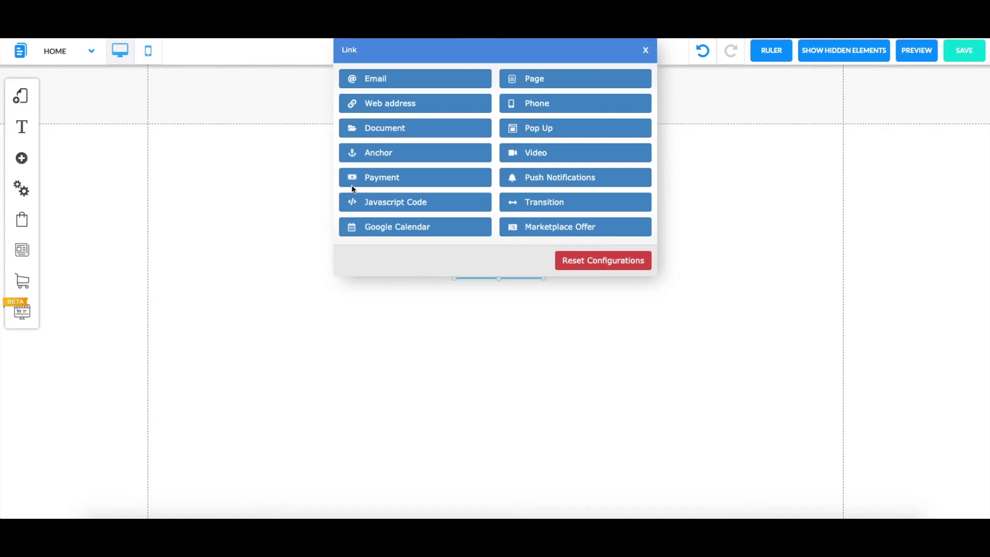
left_click(417, 104)
left_click(484, 120)
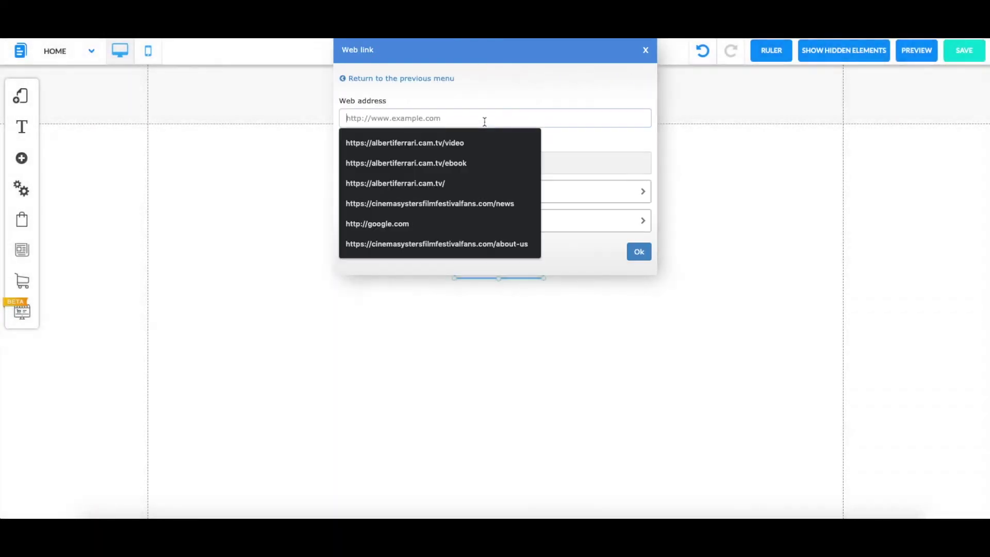
key("ctrl+v")
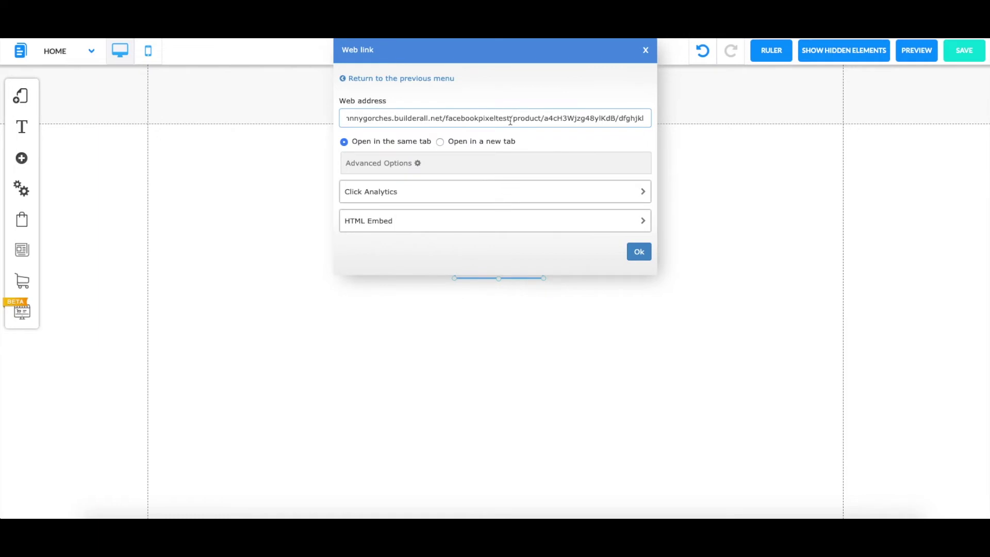
scroll(447, 122, "left", 2)
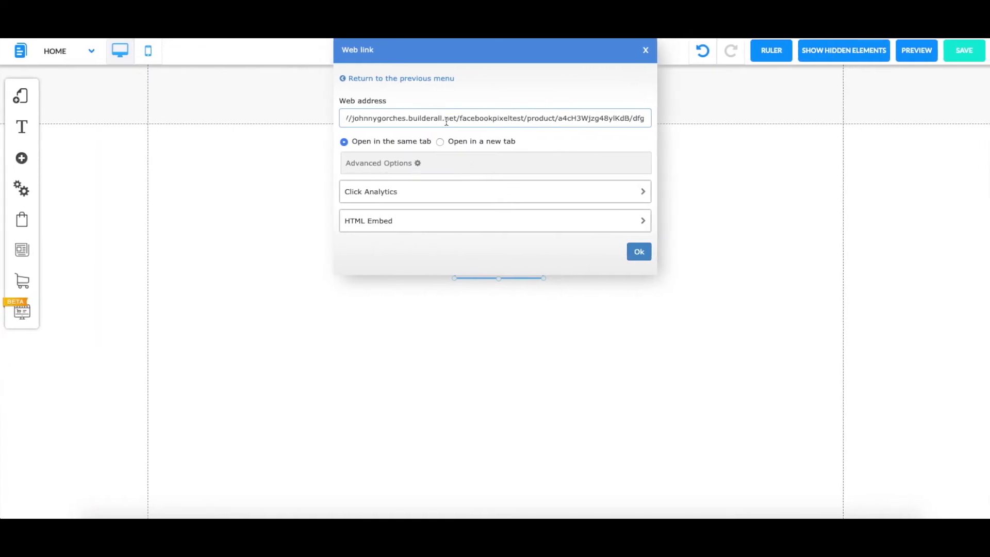
left_click(639, 251)
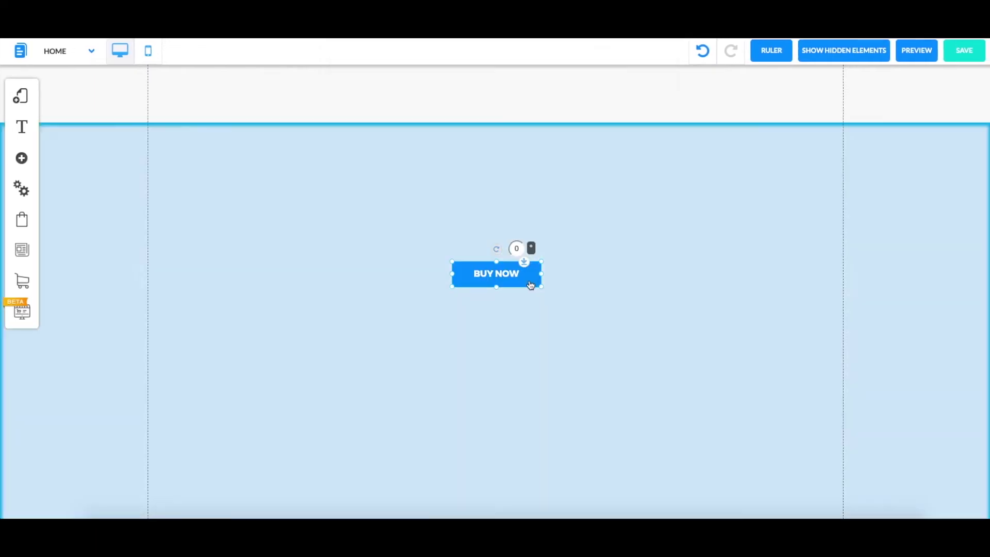
Reposition the BUY NOW button vertically within the Home page's blank section.
left_click_drag(531, 286, 526, 420)
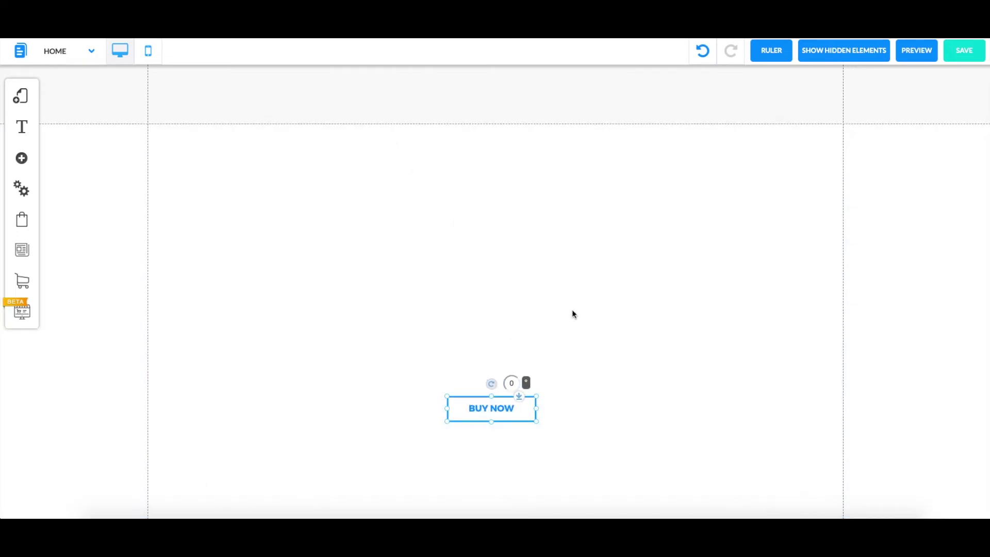
scroll(454, 242, "down", 1)
left_click_drag(553, 353, 549, 375)
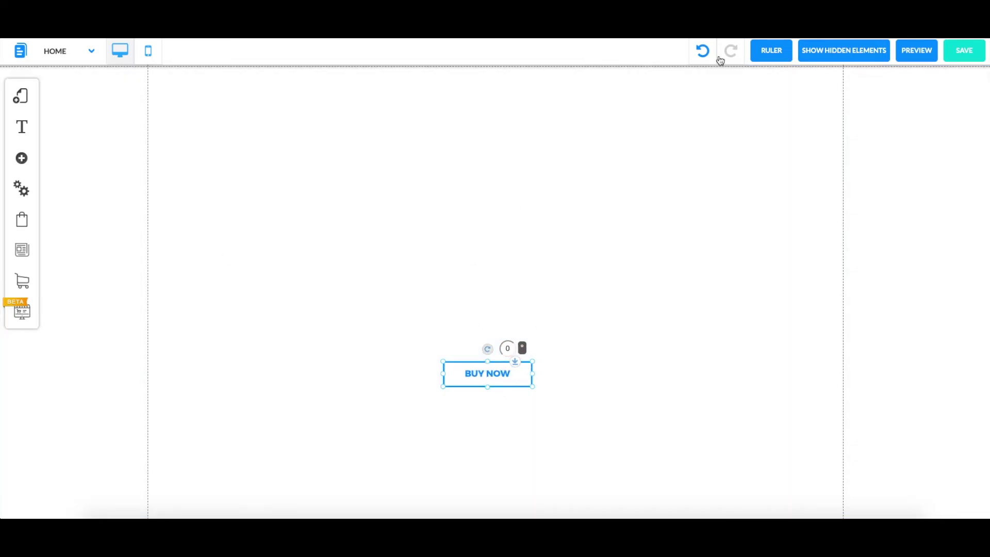
left_click_drag(521, 382, 521, 275)
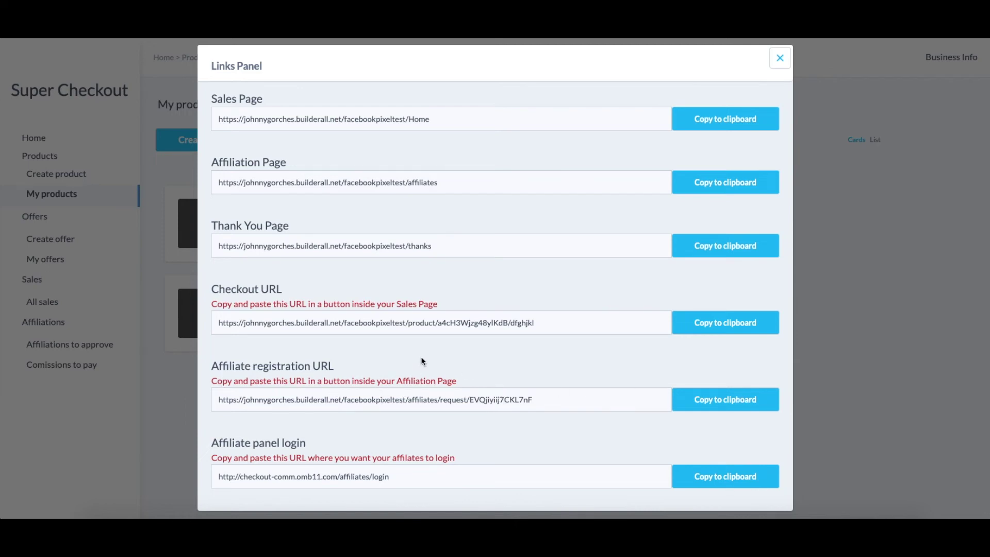
Copy the dfghjkl product's affiliate registration URL, and switch to the Affiliates page in the website builder.
left_click(724, 408)
left_click(779, 59)
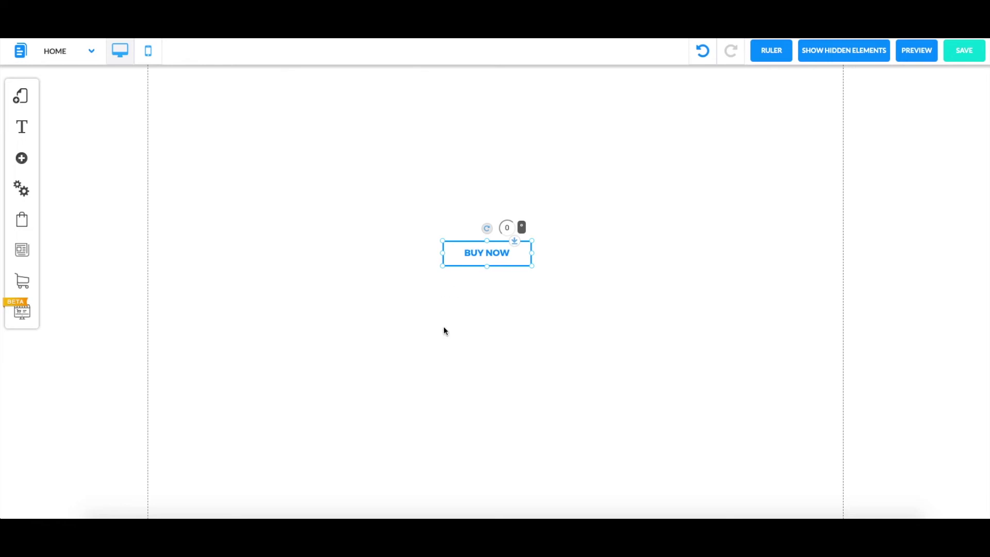
left_click(87, 48)
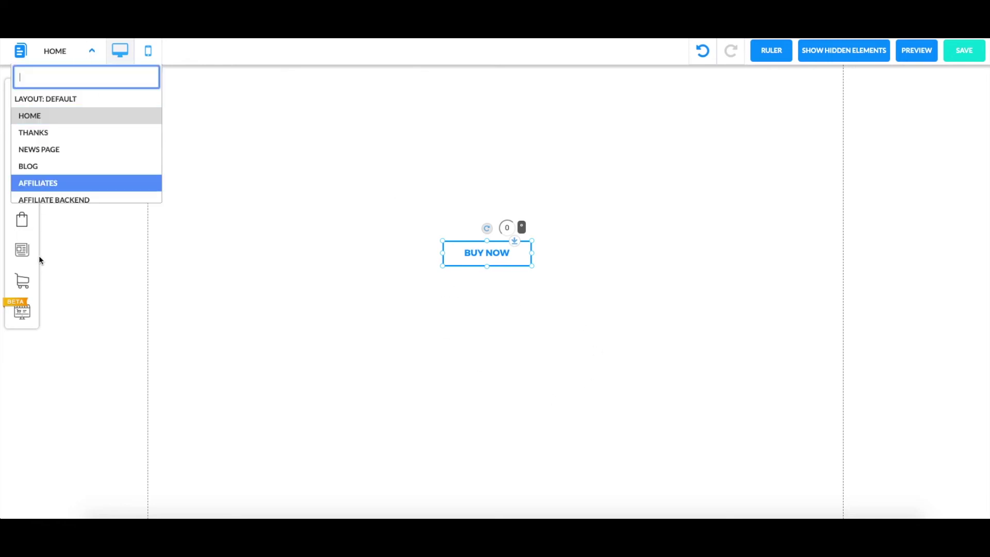
left_click(56, 183)
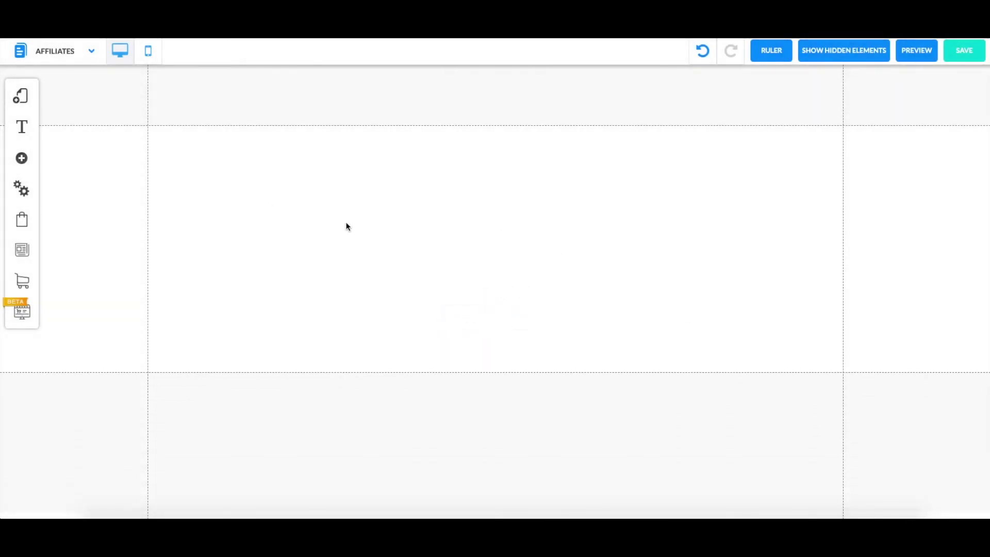
Add the solid blue REGISTER NOW button to the Affiliates page.
left_click(21, 158)
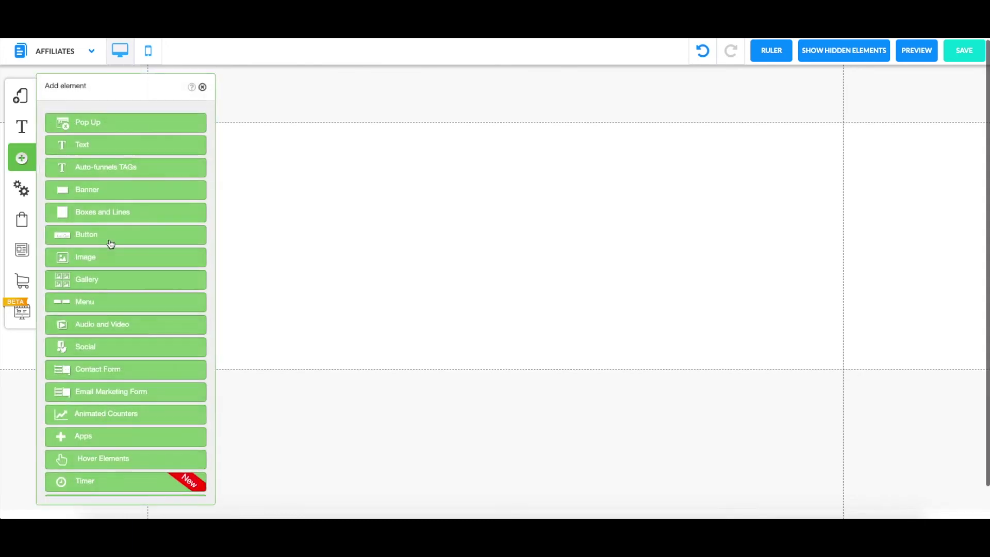
left_click(110, 238)
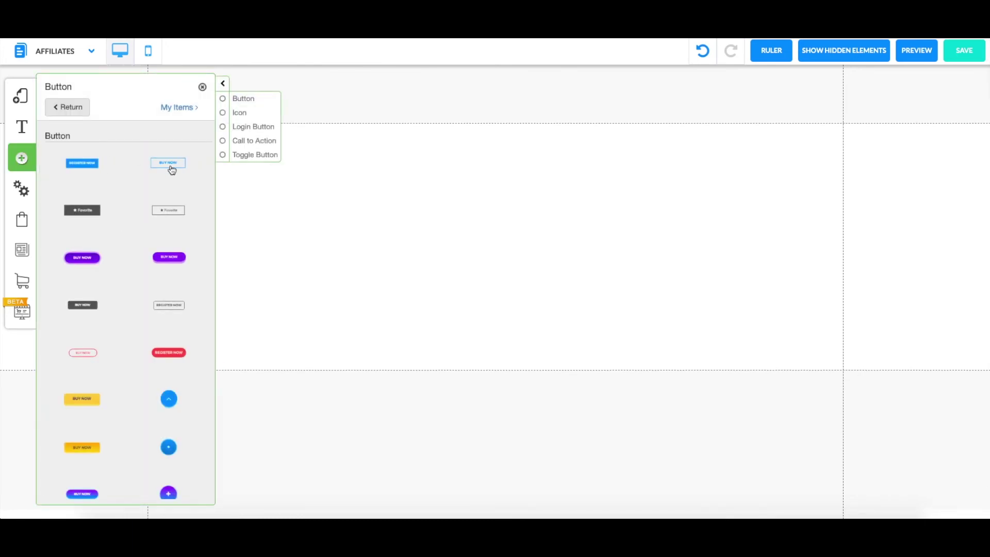
left_click(81, 164)
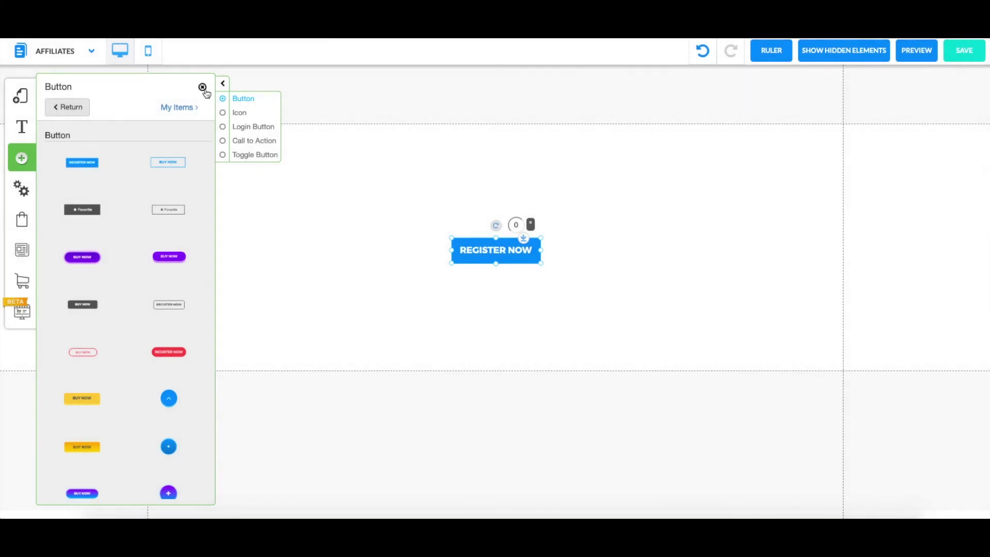
Link the REGISTER NOW button to the copied affiliate registration URL as a web address opening in the same tab.
left_click(510, 262)
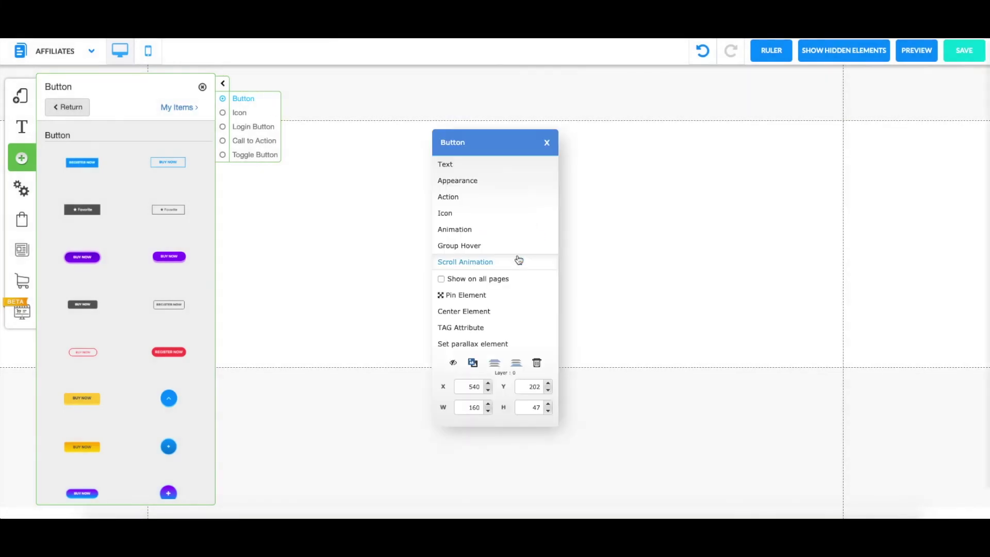
left_click(468, 201)
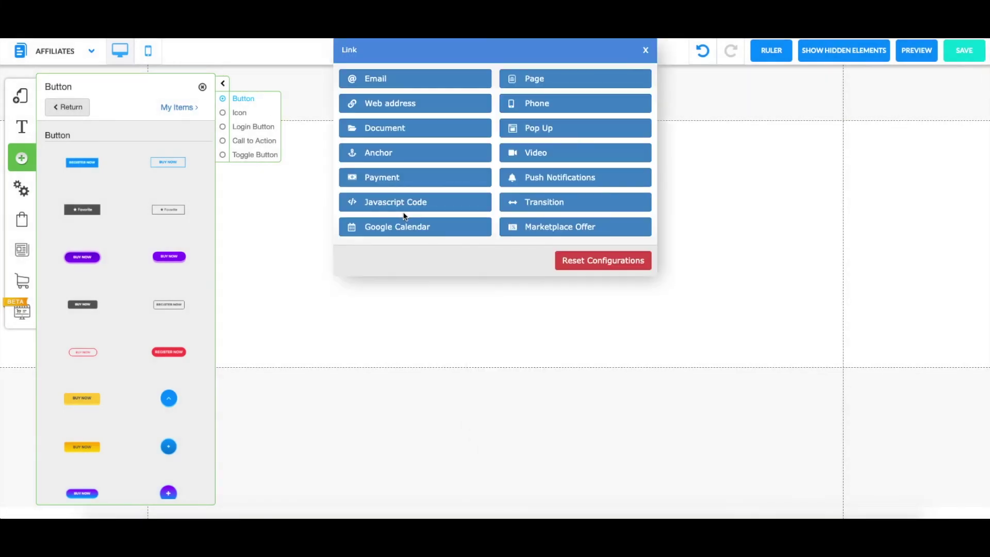
left_click(410, 110)
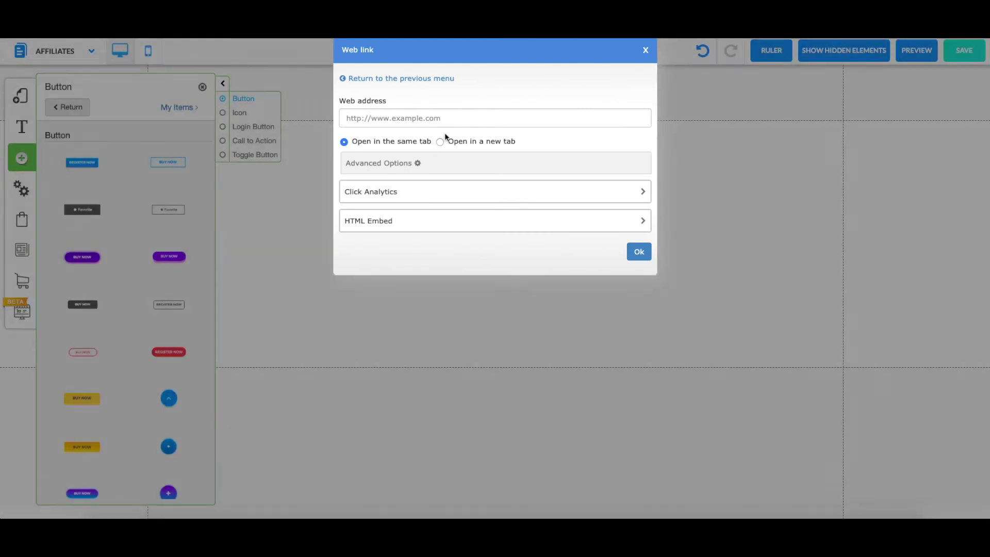
left_click(450, 119)
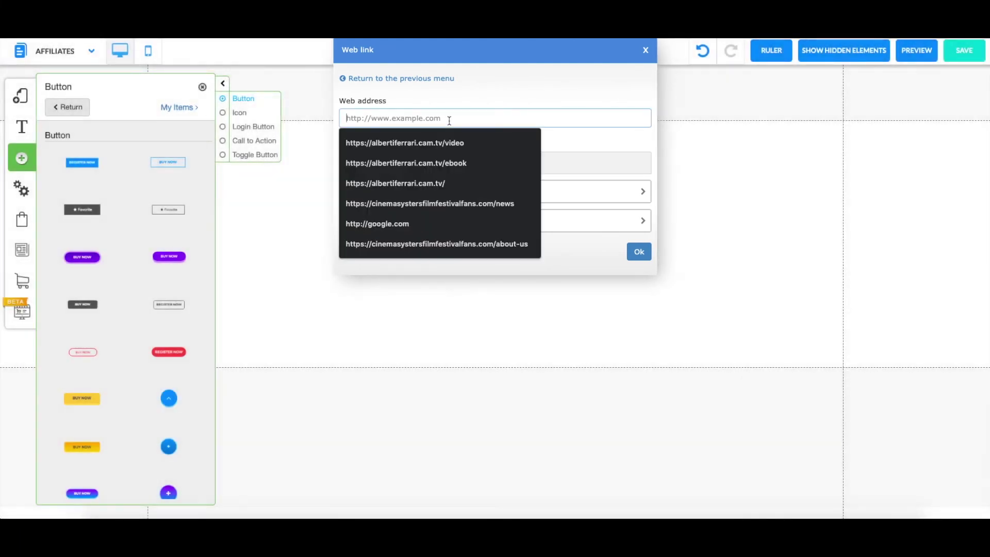
key("ctrl+v")
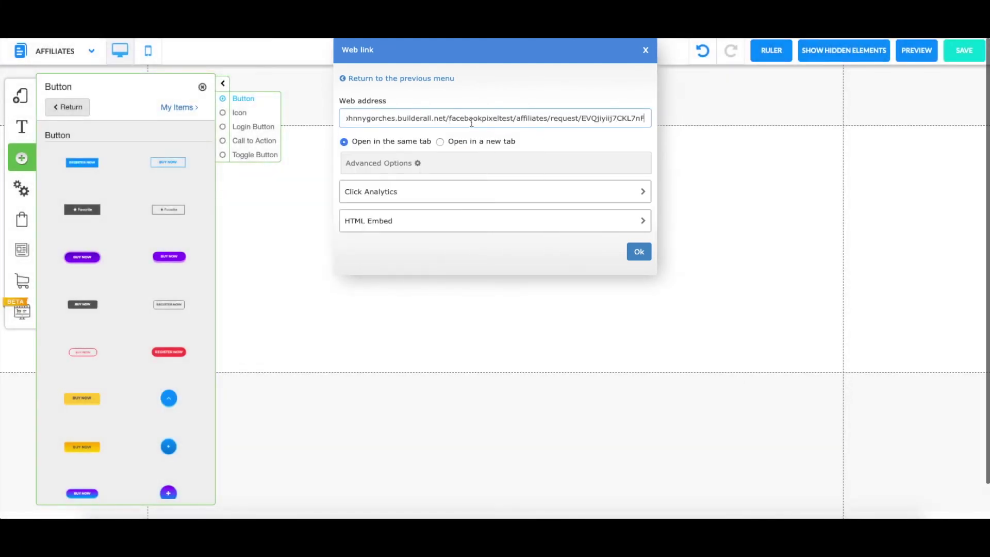
left_click(638, 252)
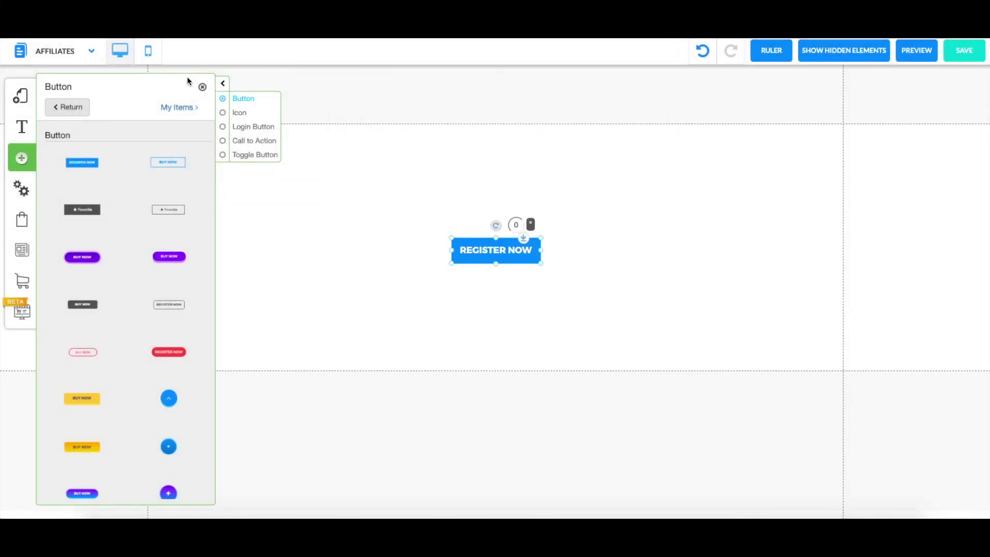
left_click(203, 87)
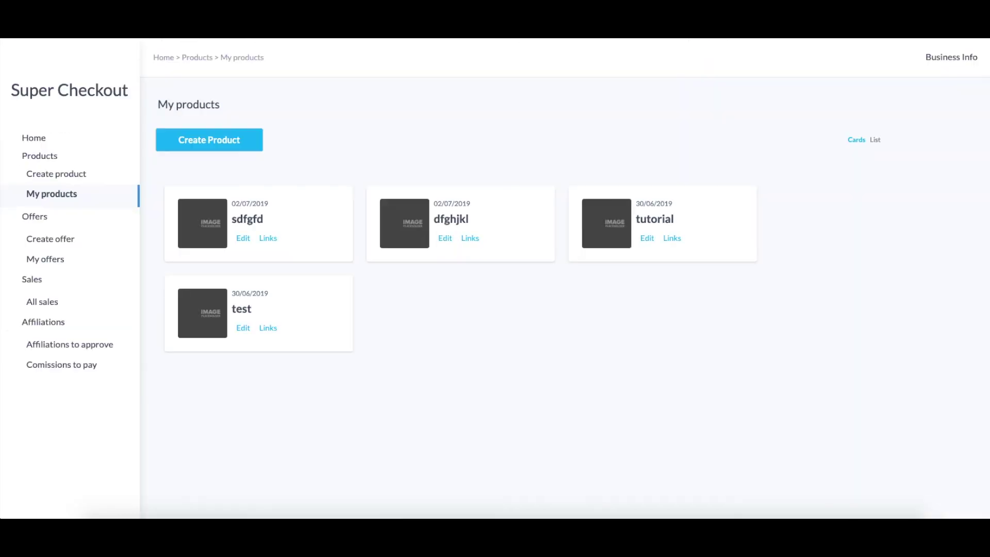
Copy the dfghjkl product's affiliate panel login URL in Super Checkout, and switch to the Home page in the website builder.
left_click(470, 238)
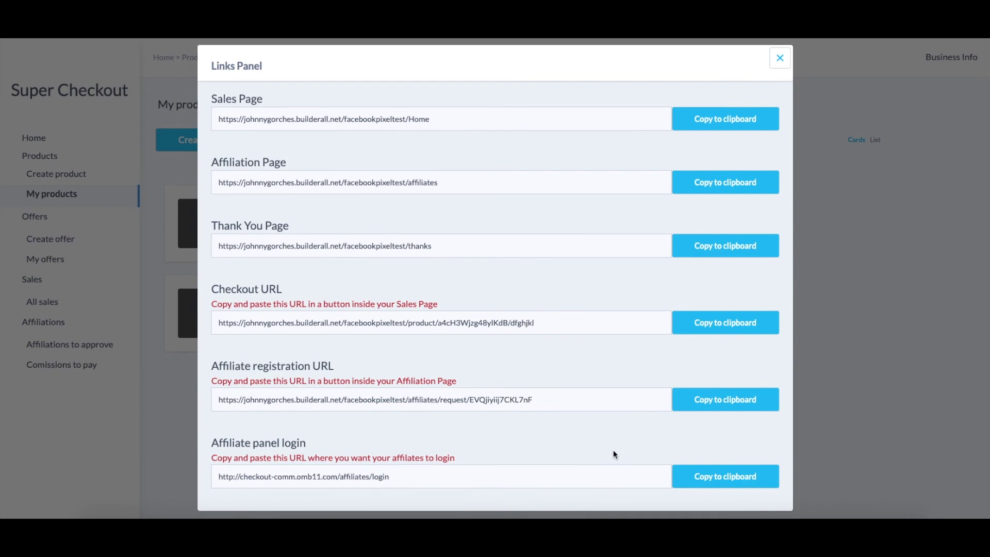
left_click(760, 485)
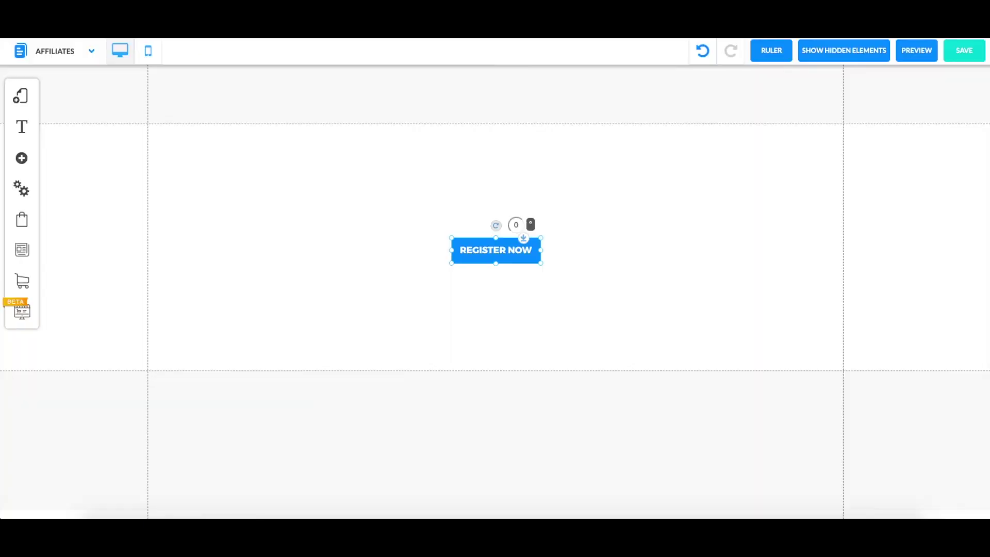
left_click(66, 58)
left_click(57, 112)
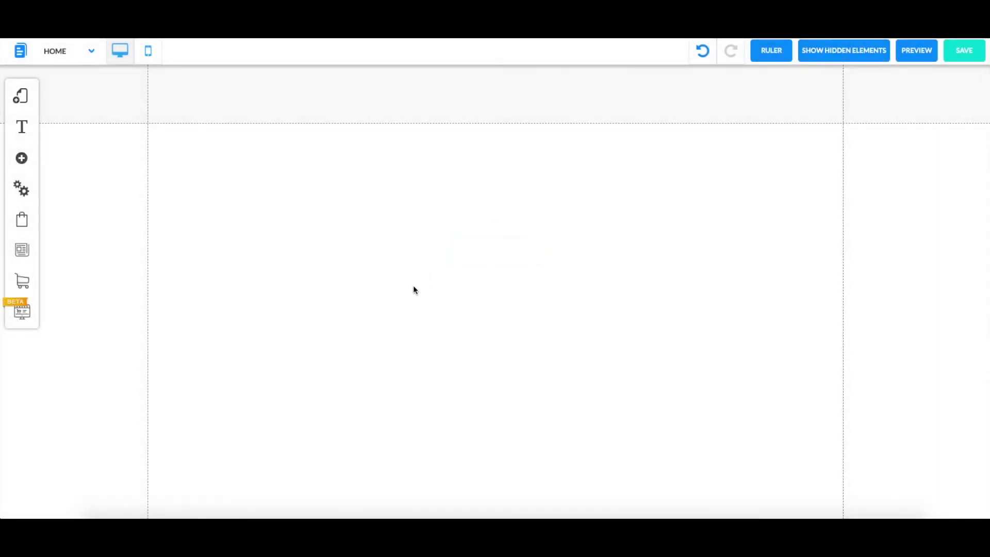
Add the red-outlined rounded BUY NOW button to the Home page and place it well below the blue-outlined BUY NOW button.
left_click(18, 164)
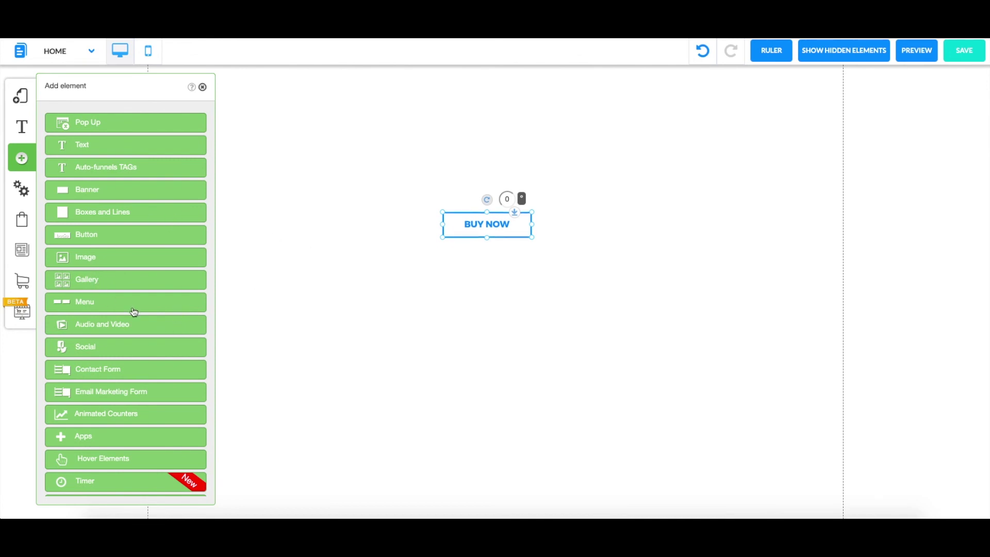
left_click(129, 236)
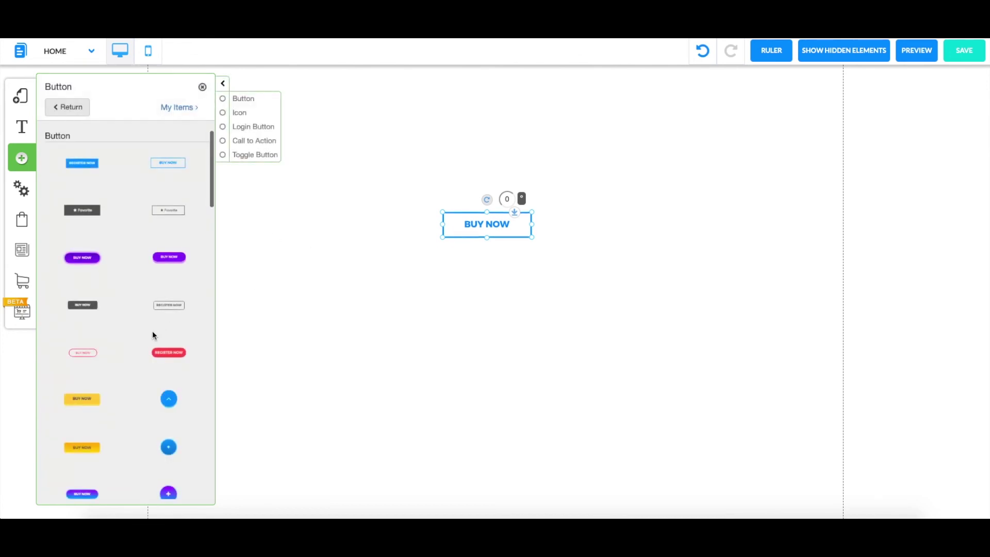
scroll(129, 309, "down", 15)
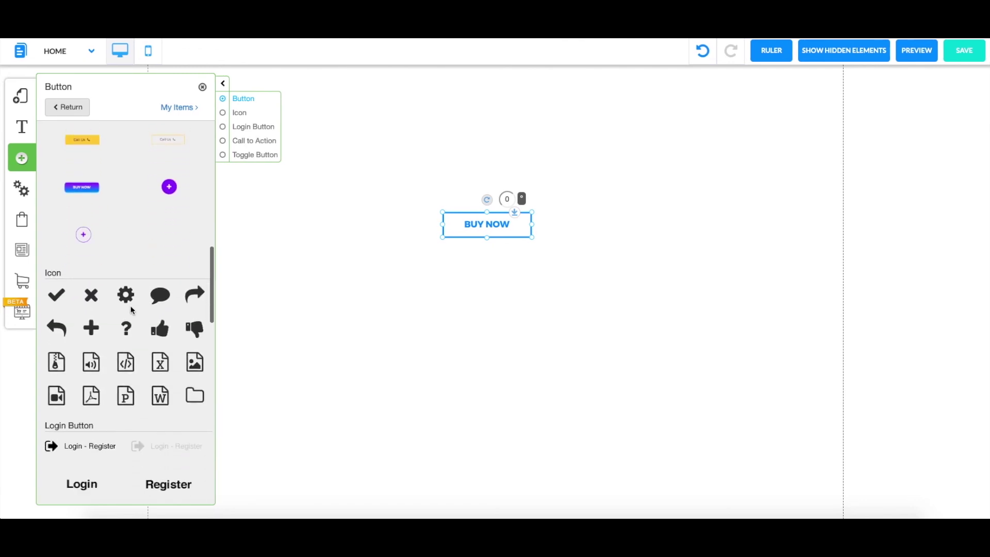
scroll(113, 145, "up", 5)
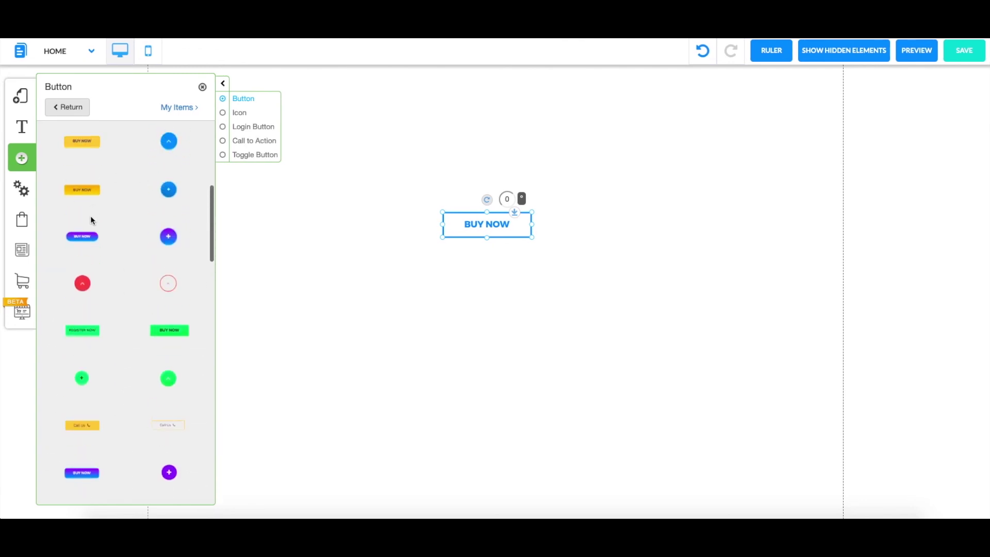
scroll(98, 162, "up", 2)
left_click(93, 190)
left_click_drag(506, 274, 515, 482)
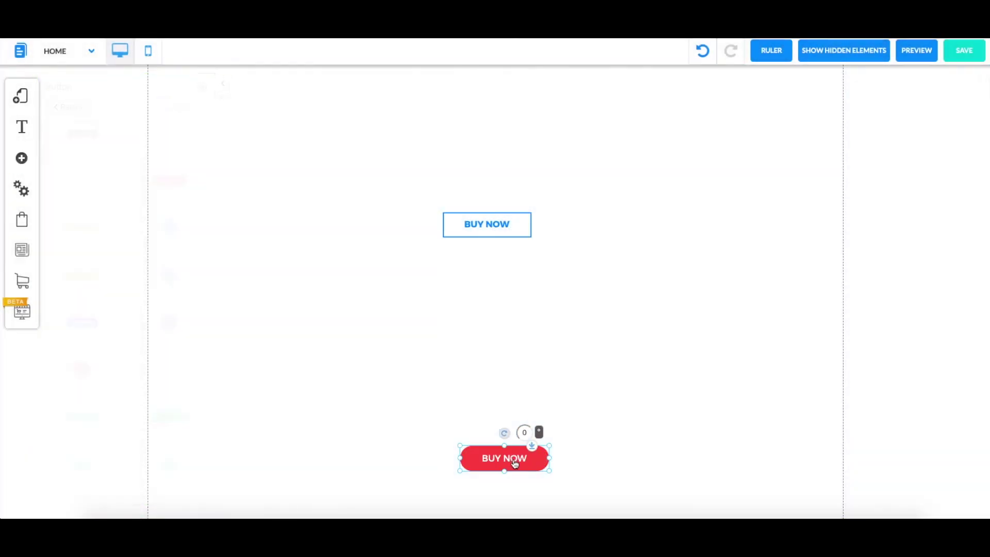
left_click(450, 197)
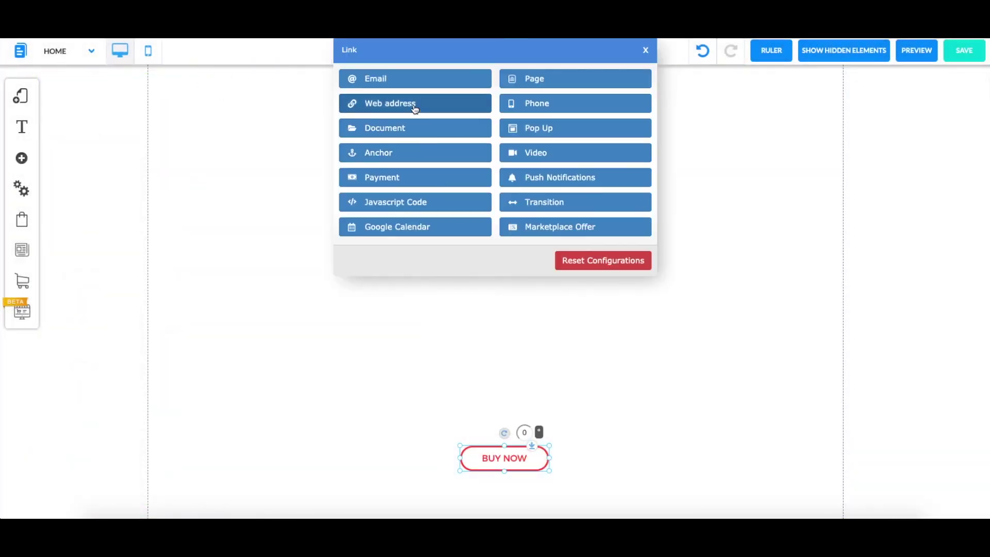
left_click(404, 104)
left_click(383, 119)
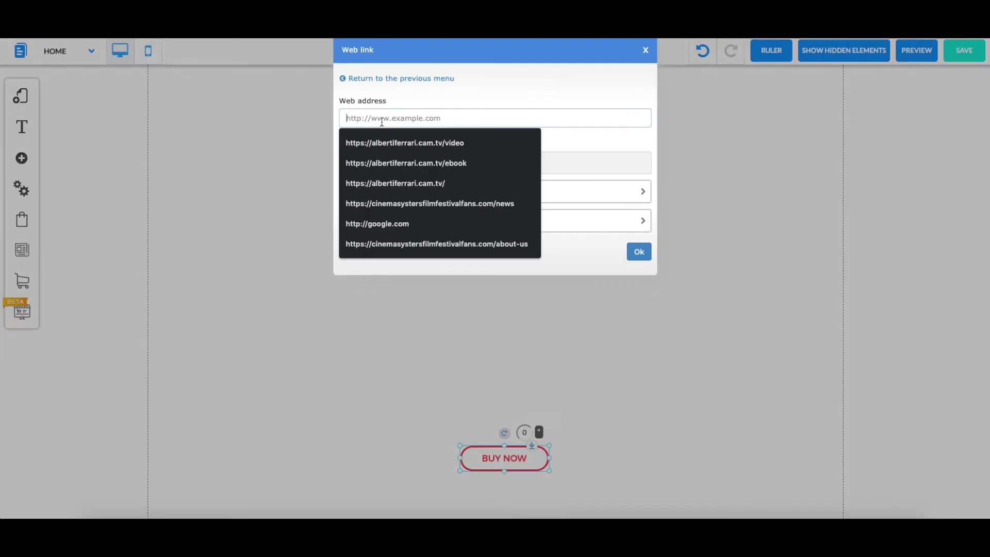
key("ctrl+v")
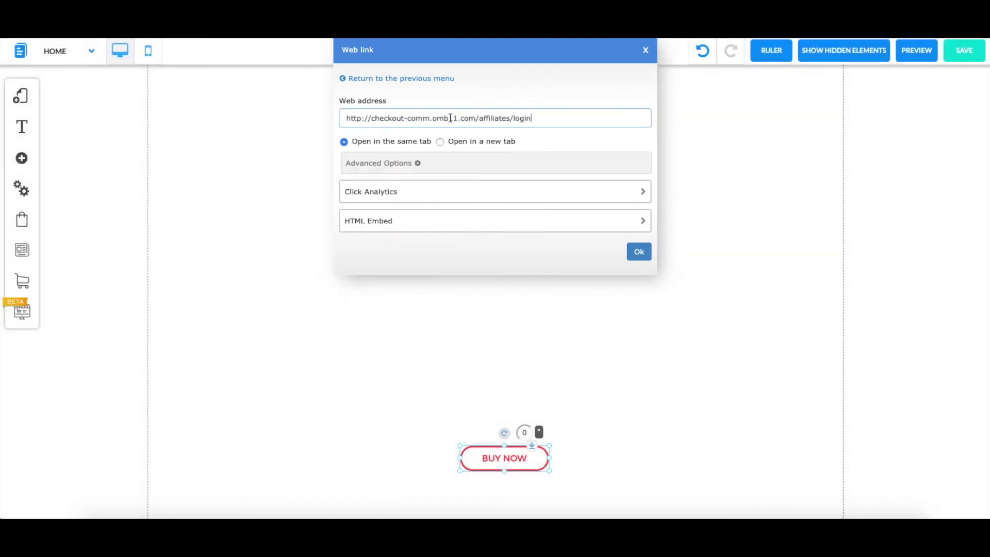
left_click(639, 251)
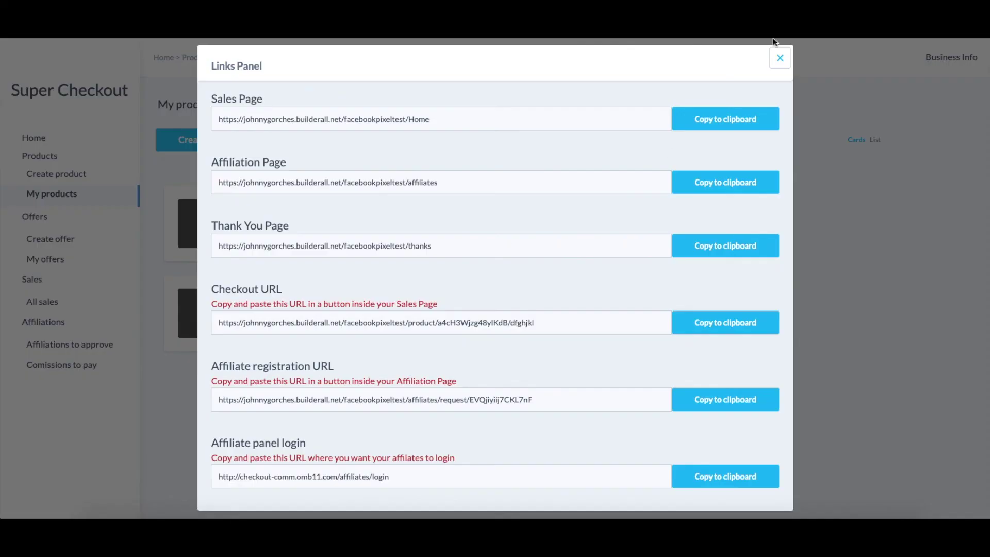
left_click(778, 55)
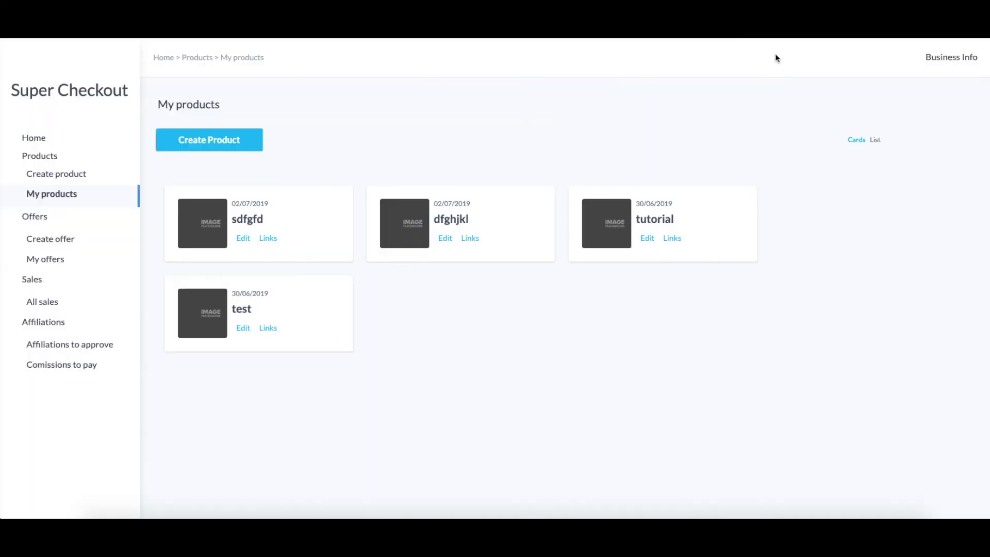